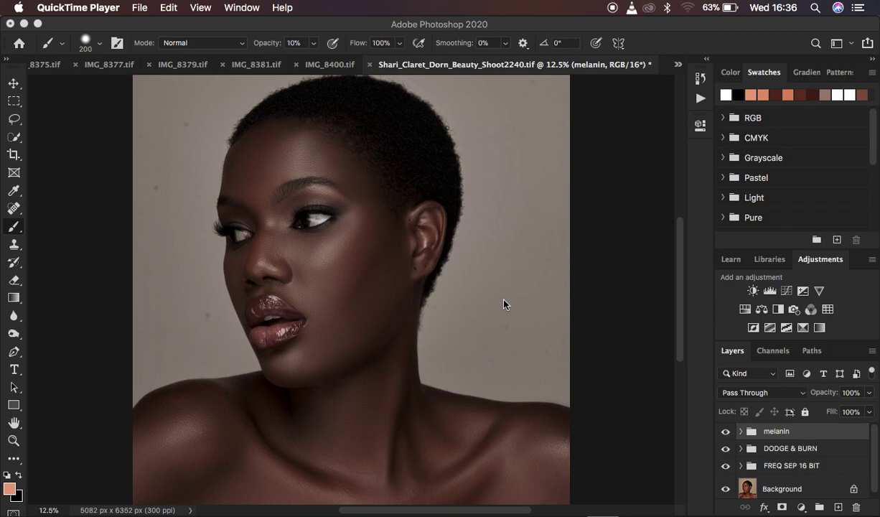
Delete the melanin group and flatten the remaining retouching into a single Background layer.
{"action": "left_click", "coordinate": [725, 431]}
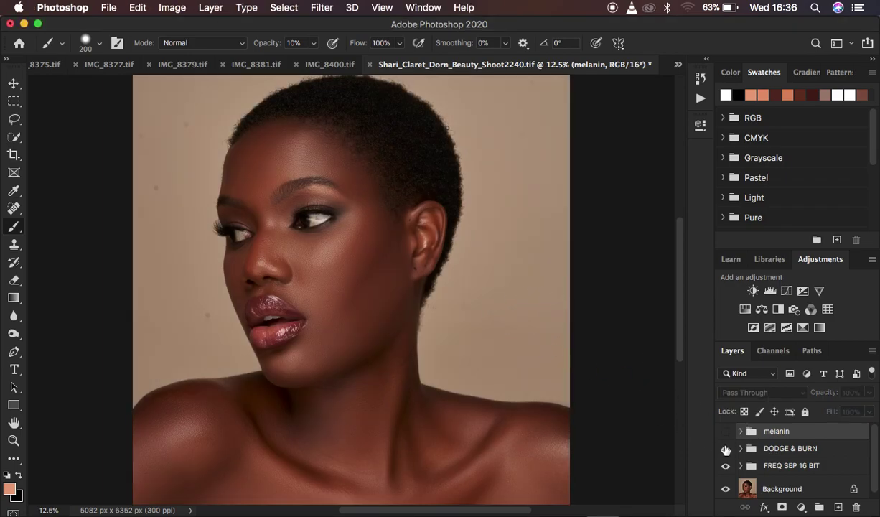
{"action": "left_click", "coordinate": [726, 431]}
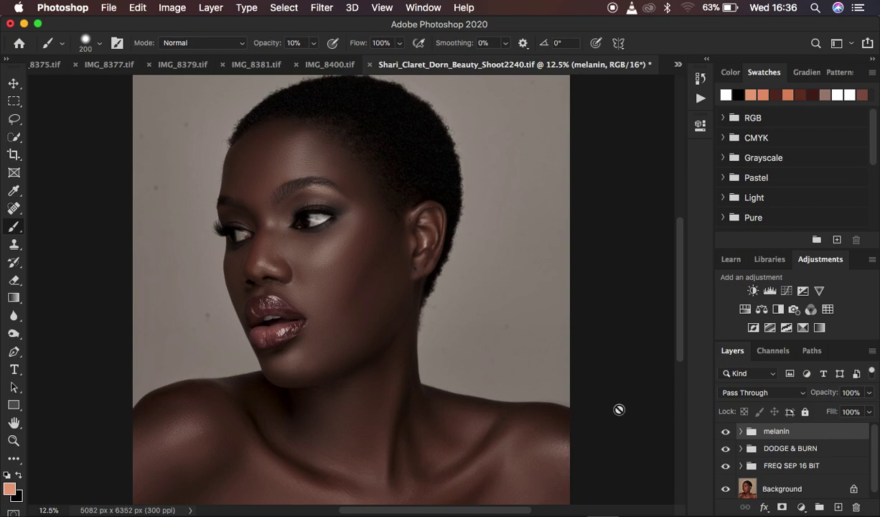
{"action": "left_click_drag", "start_coordinate": [765, 431], "coordinate": [856, 507]}
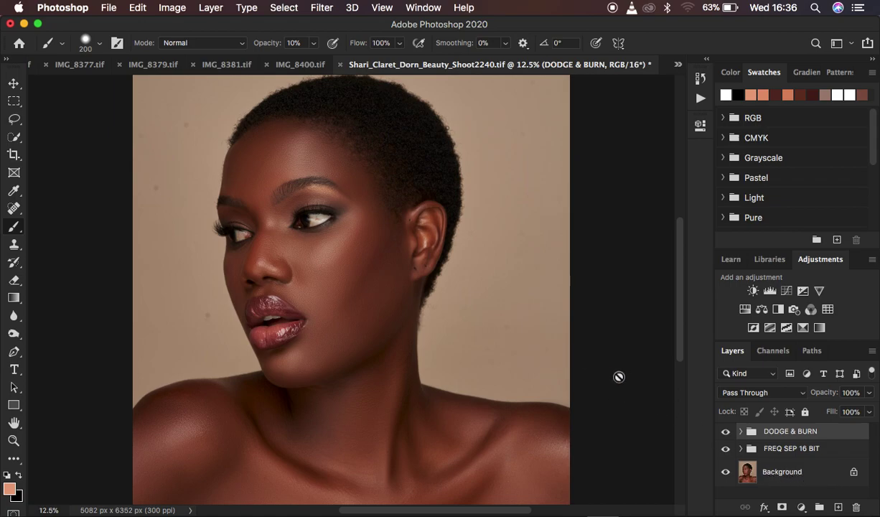
{"action": "key", "text": "super+alt+shift+e"}
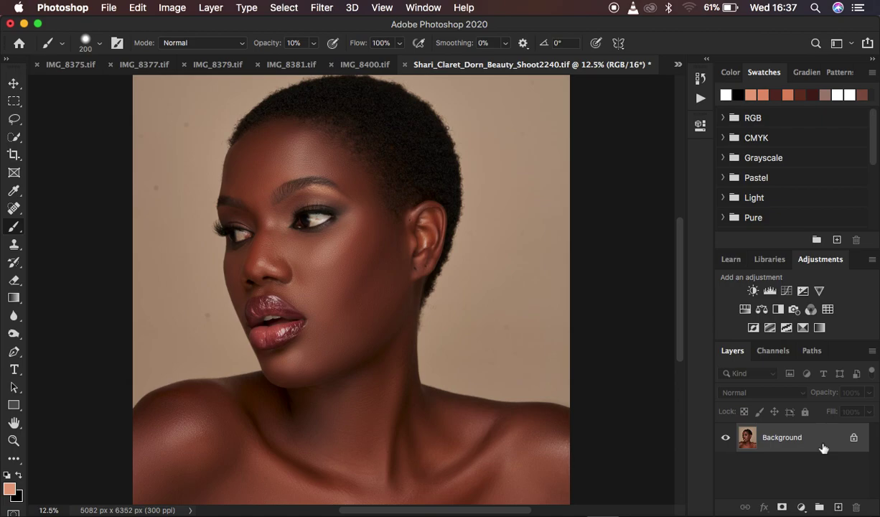
Add a Black & White layer in Multiply at 23% opacity, with Reds 18 and Yellows 47.
{"action": "left_click", "coordinate": [801, 507]}
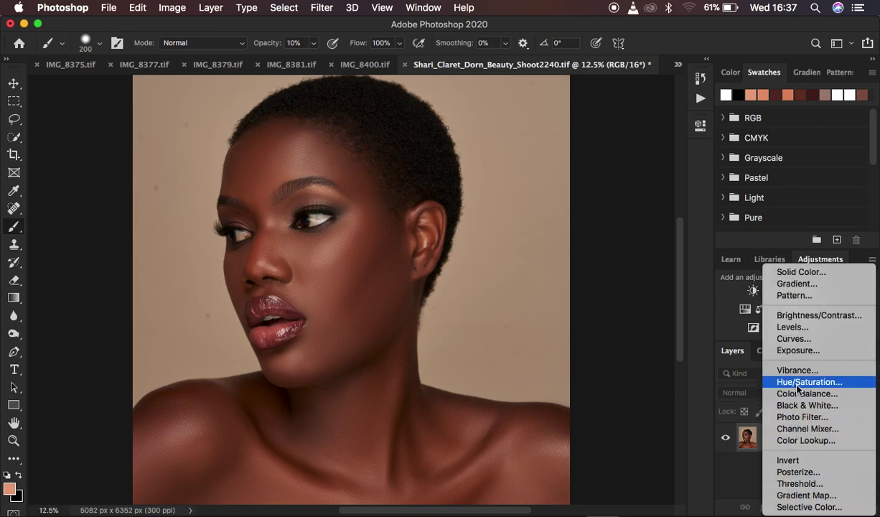
{"action": "left_click", "coordinate": [801, 406]}
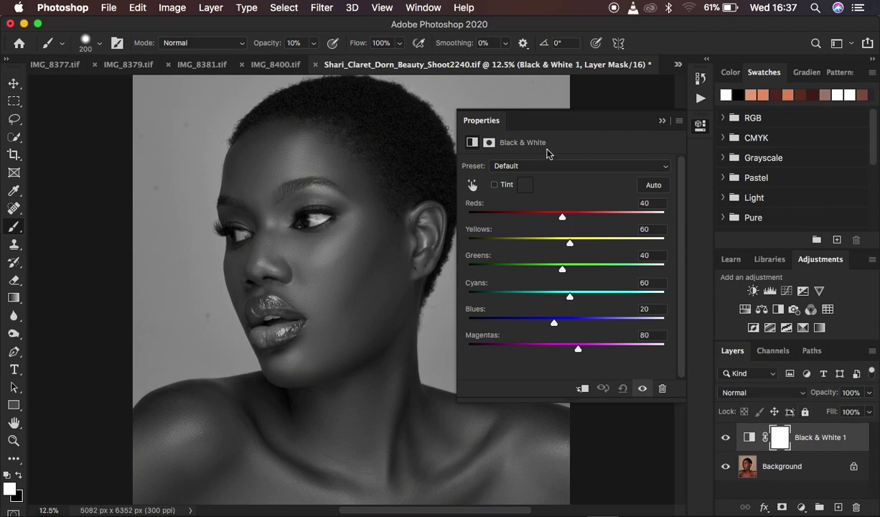
{"action": "left_click", "coordinate": [742, 397]}
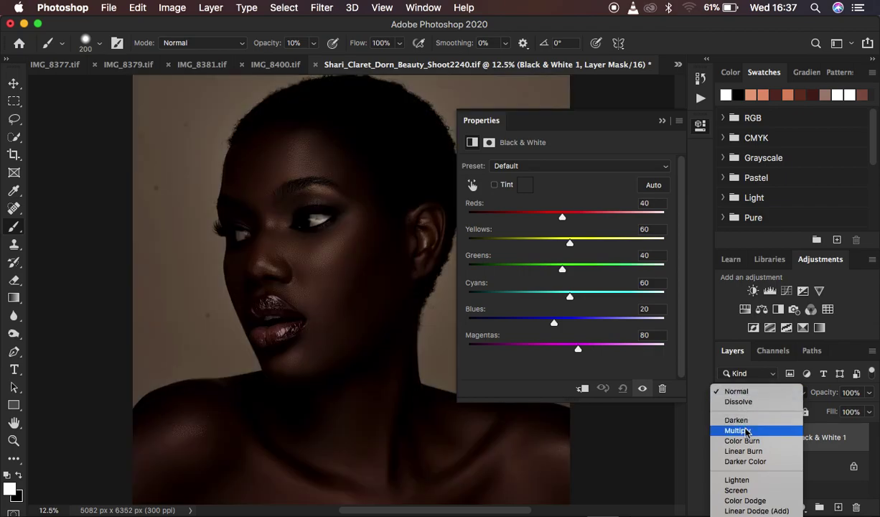
{"action": "left_click", "coordinate": [740, 430]}
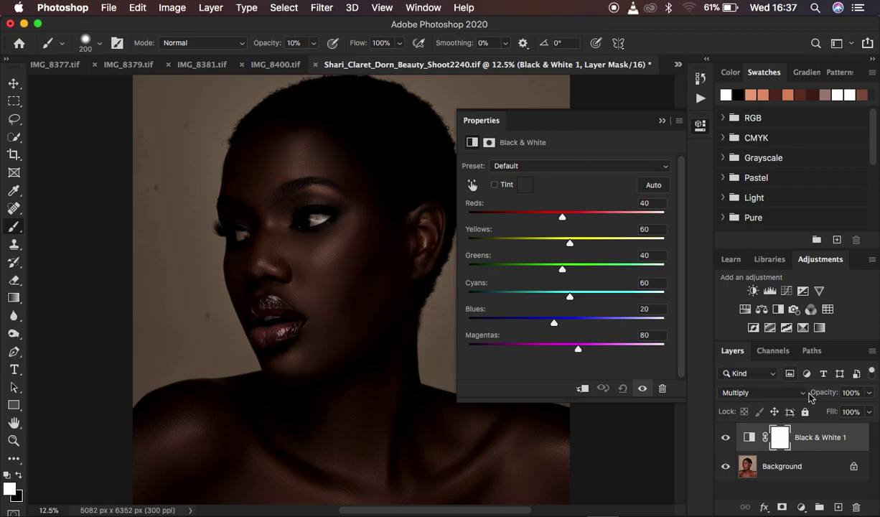
{"action": "left_click_drag", "start_coordinate": [828, 399], "coordinate": [804, 397]}
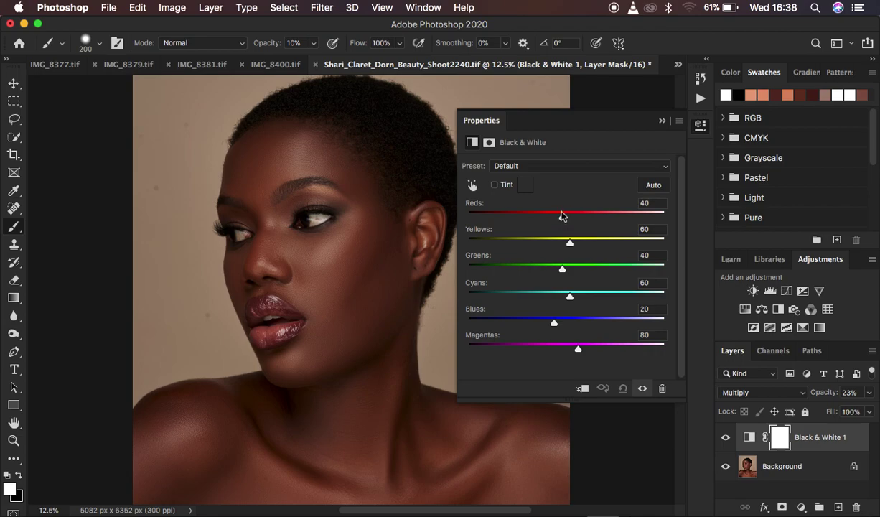
{"action": "left_click_drag", "start_coordinate": [563, 220], "coordinate": [564, 247]}
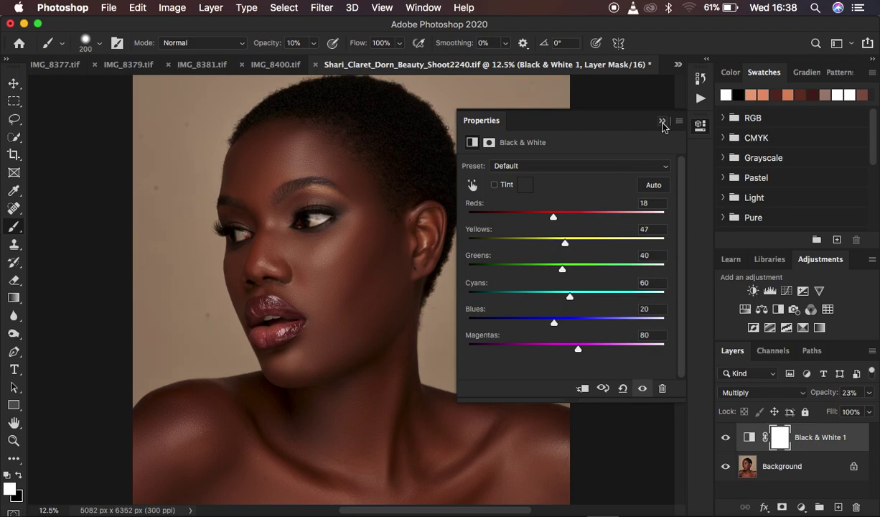
Close the Black & White properties and toggle the layer's visibility to compare the effect.
{"action": "left_click", "coordinate": [662, 120]}
{"action": "left_click", "coordinate": [726, 435]}
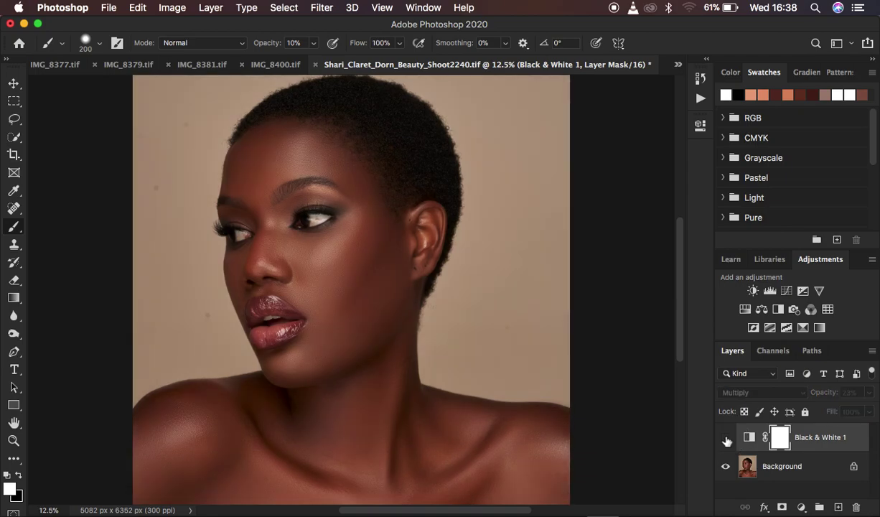
{"action": "left_click", "coordinate": [726, 438]}
{"action": "left_click", "coordinate": [726, 438]}
{"action": "left_click", "coordinate": [726, 438]}
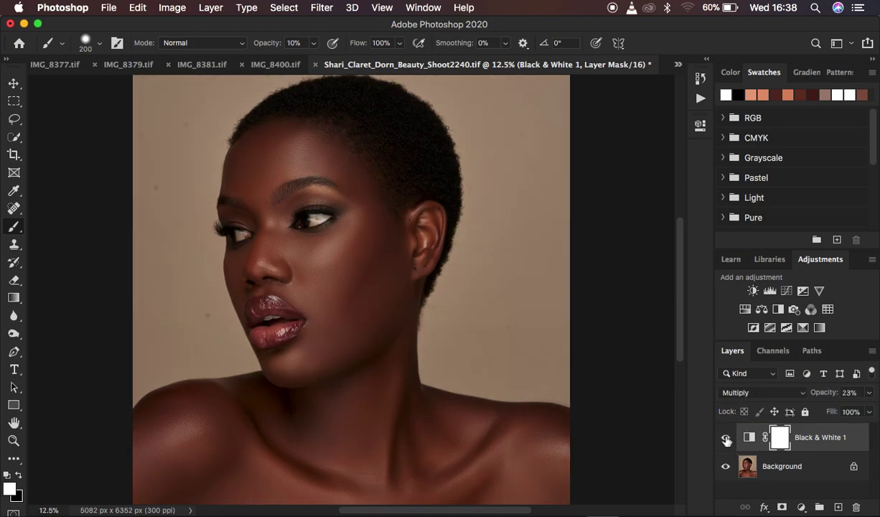
Add a second Black & White layer on top, kept in Normal mode at 17% opacity.
{"action": "left_click", "coordinate": [801, 507]}
{"action": "left_click", "coordinate": [799, 407]}
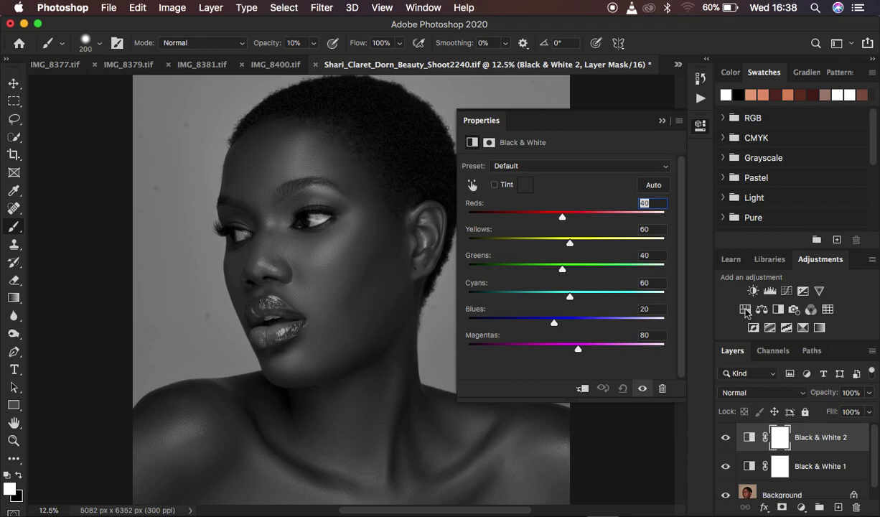
{"action": "left_click", "coordinate": [662, 121]}
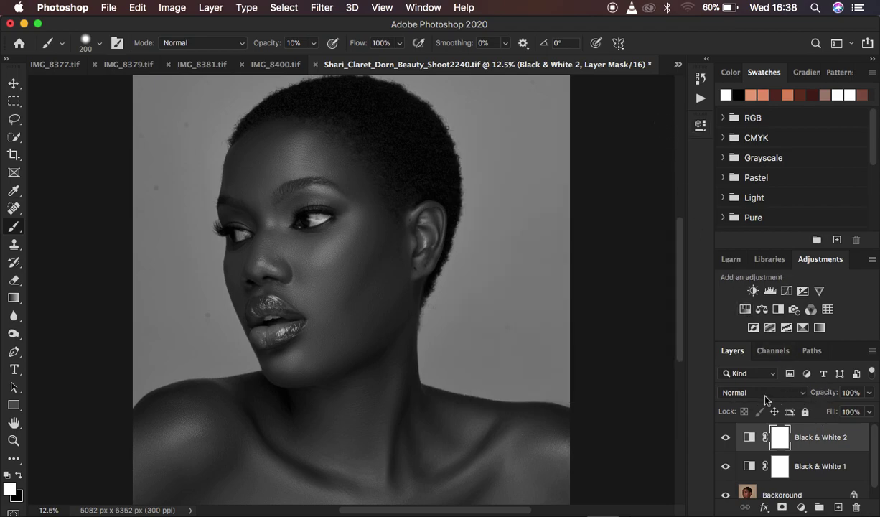
{"action": "mouse_move", "coordinate": [812, 393]}
{"action": "left_mouse_down"}
{"action": "mouse_move", "coordinate": [772, 393]}
{"action": "mouse_move", "coordinate": [825, 395]}
{"action": "left_mouse_up"}
Add a Hue/Saturation layer and fully desaturate the Yellows range to -100.
{"action": "left_click", "coordinate": [802, 507]}
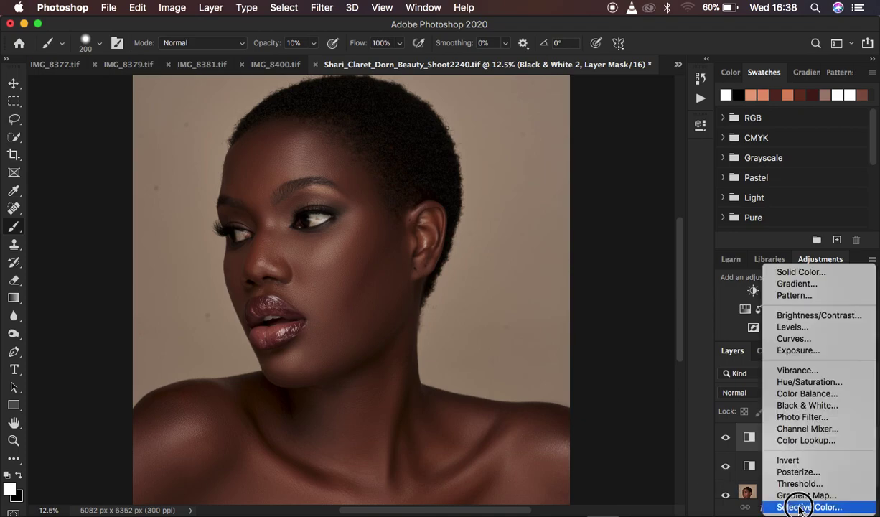
{"action": "left_click", "coordinate": [793, 382]}
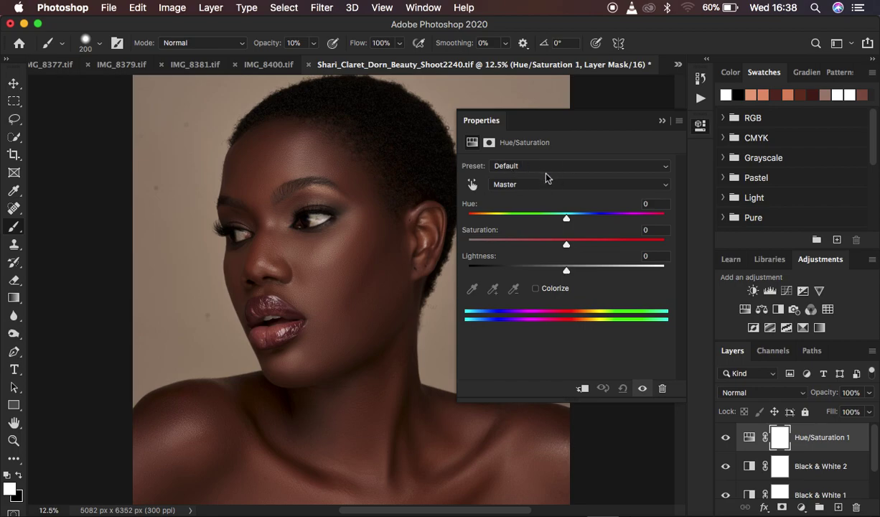
{"action": "left_click", "coordinate": [519, 188]}
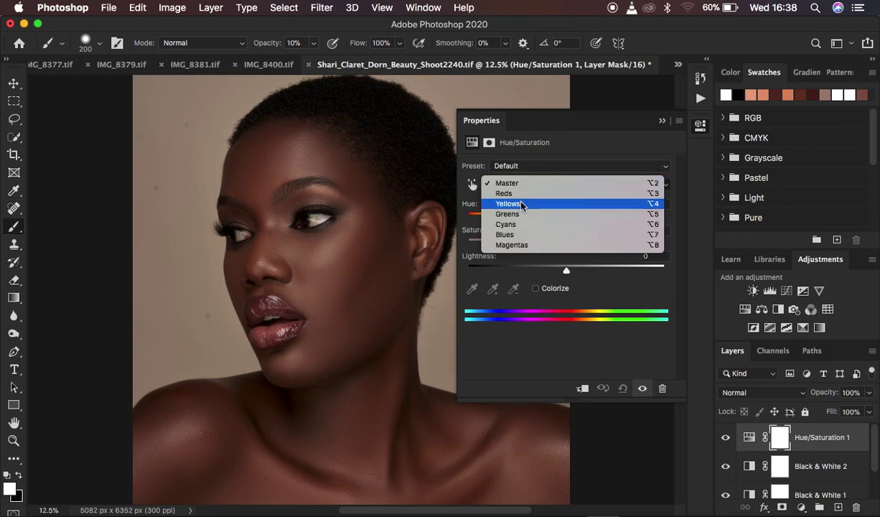
{"action": "left_click", "coordinate": [521, 204]}
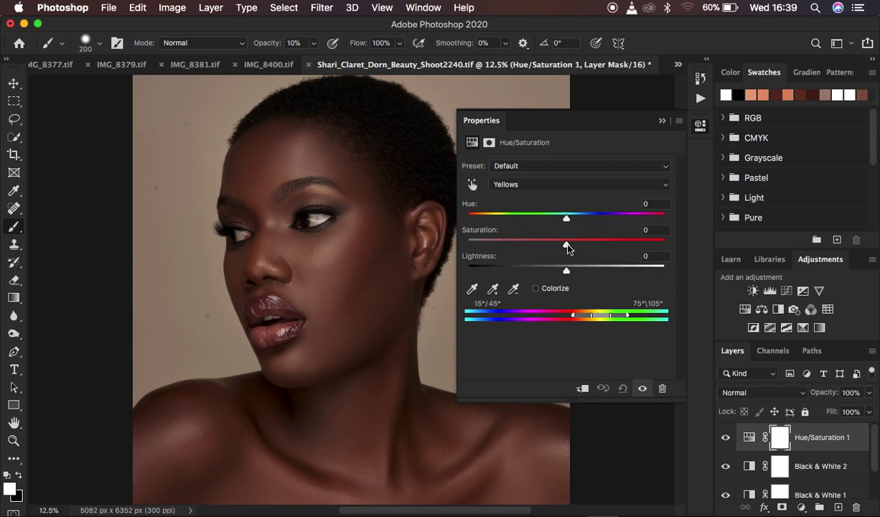
{"action": "left_click_drag", "start_coordinate": [567, 246], "coordinate": [405, 240]}
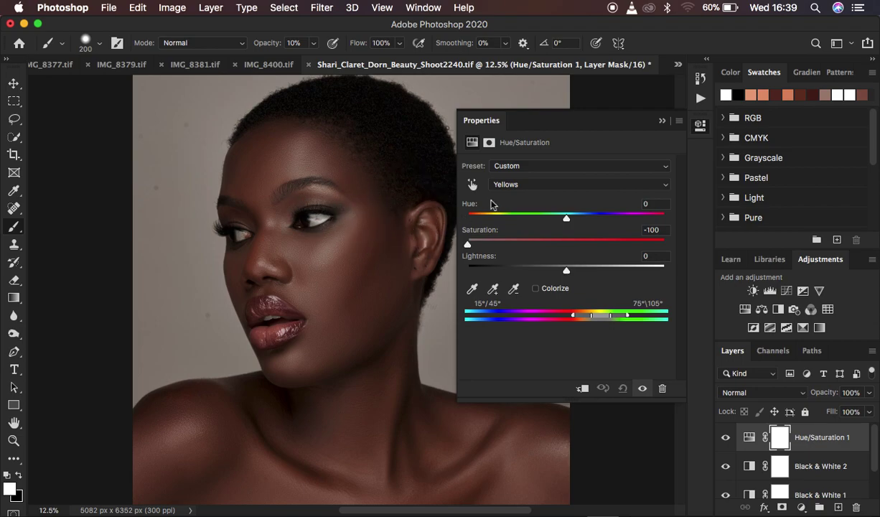
Lower the Reds range saturation to -13 and collapse the Properties panel.
{"action": "left_click", "coordinate": [530, 185]}
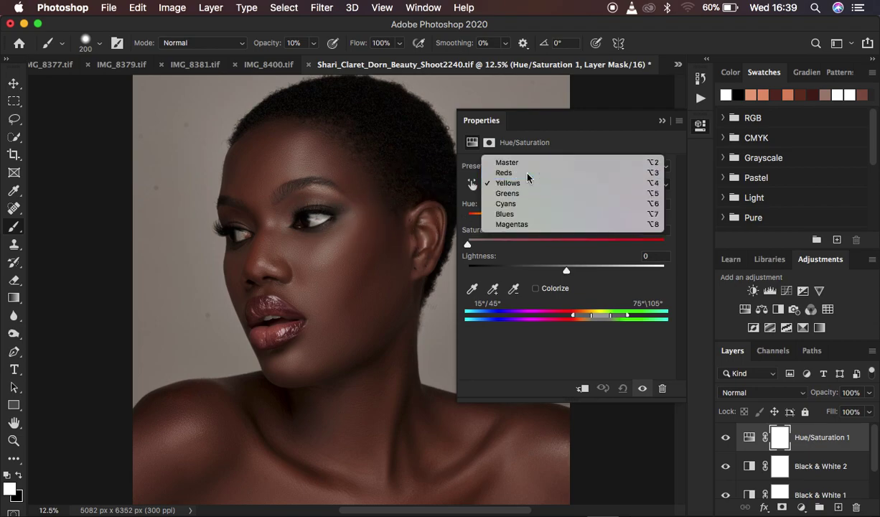
{"action": "left_click", "coordinate": [526, 174]}
{"action": "left_click", "coordinate": [567, 247]}
{"action": "left_click_drag", "start_coordinate": [567, 246], "coordinate": [557, 246]}
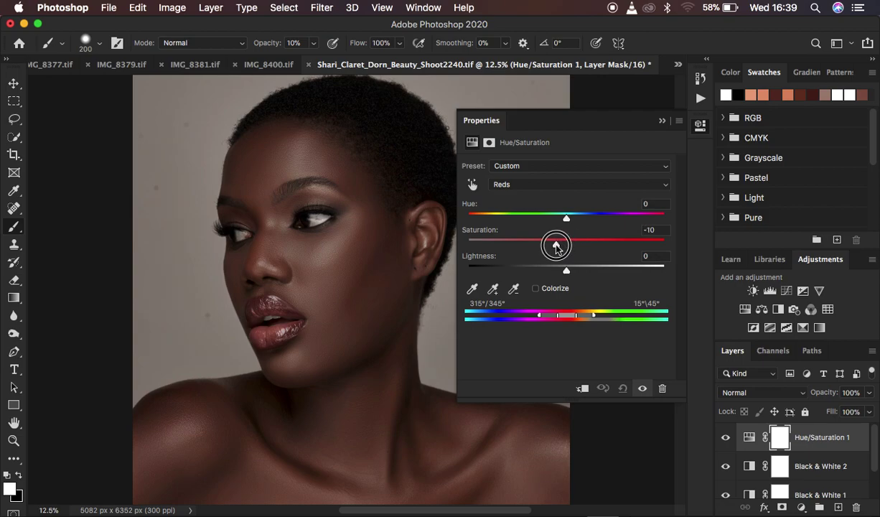
{"action": "mouse_move", "coordinate": [556, 246]}
{"action": "left_mouse_down"}
{"action": "mouse_move", "coordinate": [543, 246]}
{"action": "mouse_move", "coordinate": [553, 245]}
{"action": "left_mouse_up"}
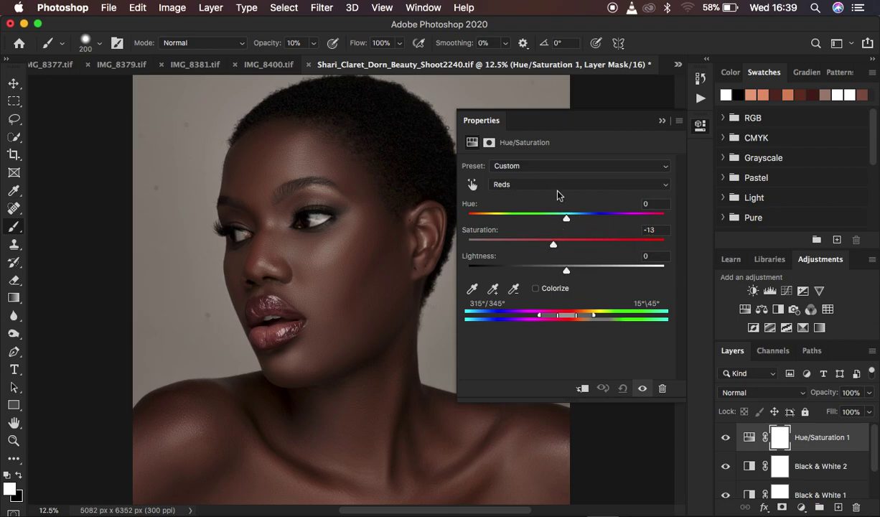
{"action": "left_click", "coordinate": [662, 122]}
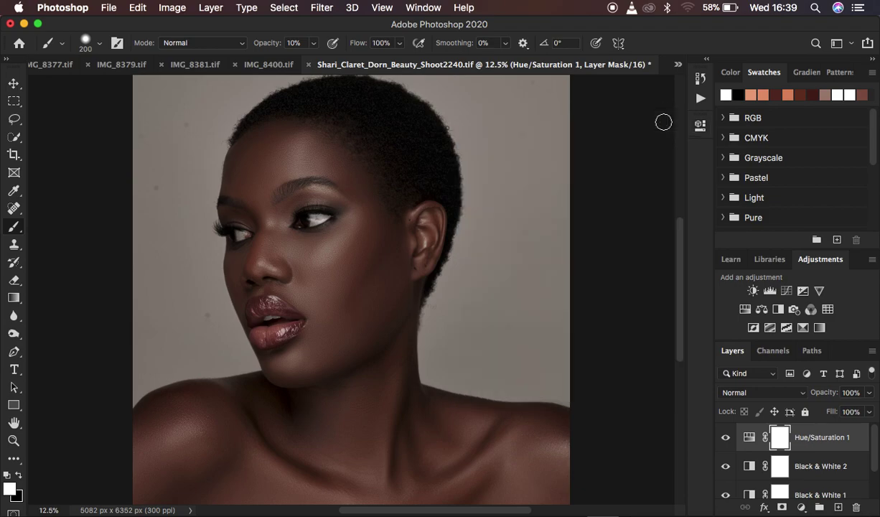
Add a third Black & White layer blended Overlay at 13% opacity for contrast.
{"action": "left_click", "coordinate": [800, 507]}
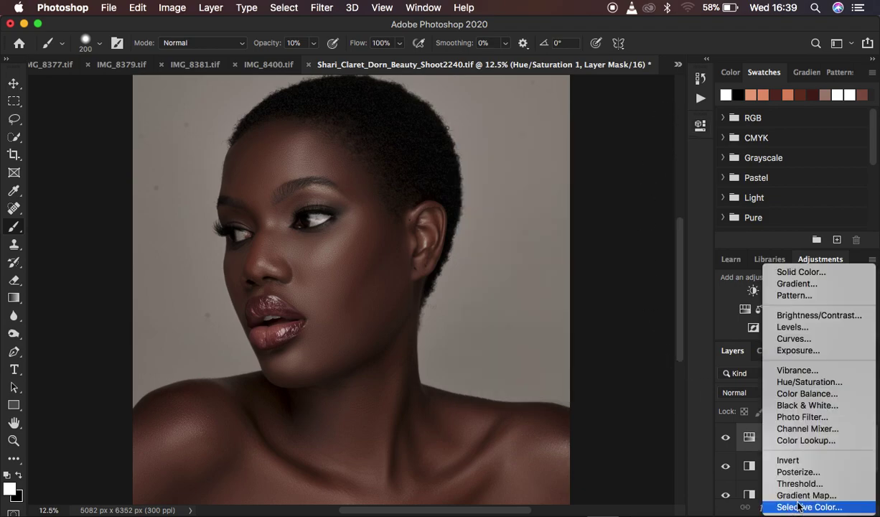
{"action": "left_click", "coordinate": [796, 406]}
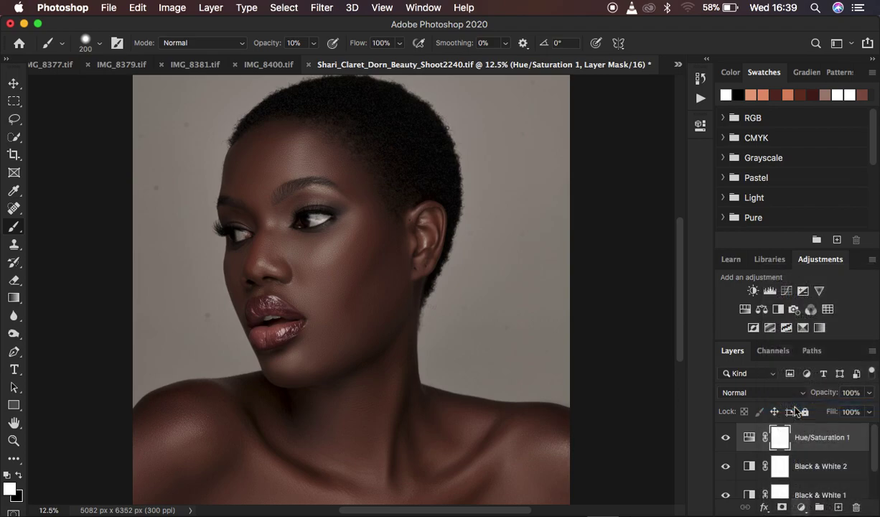
{"action": "left_click", "coordinate": [743, 393]}
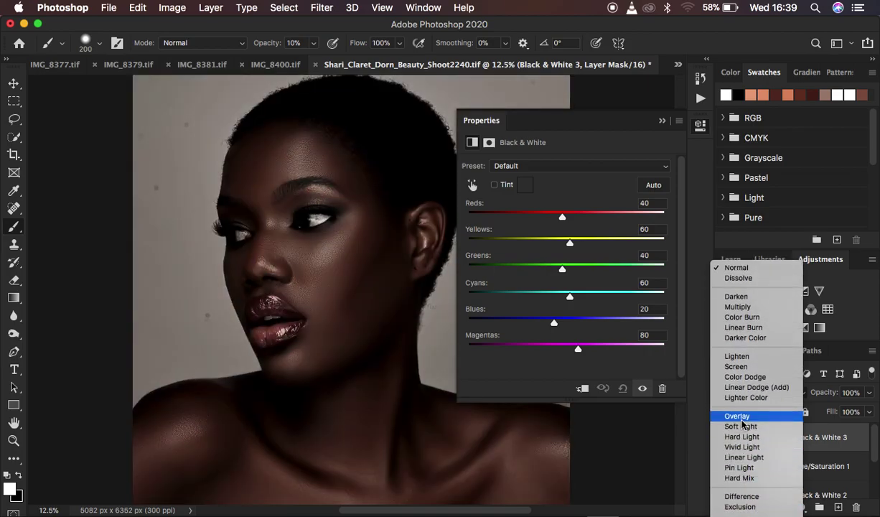
{"action": "left_click", "coordinate": [740, 416]}
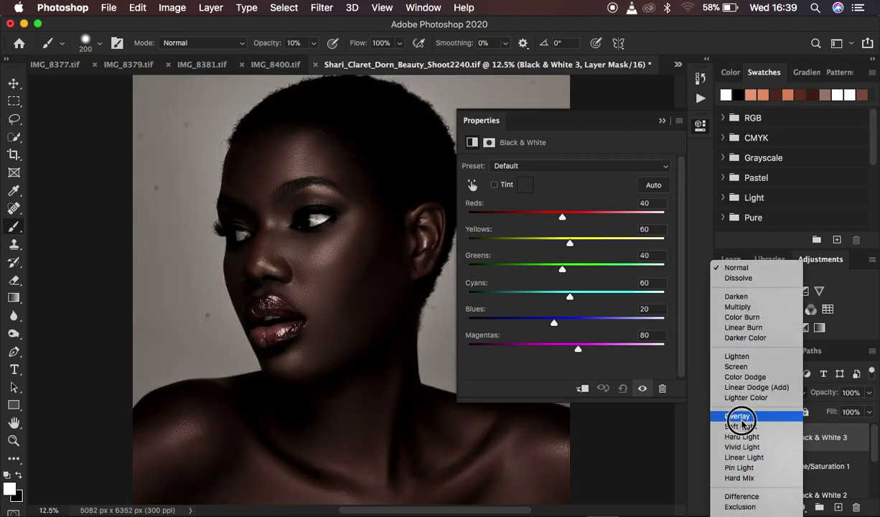
{"action": "left_click", "coordinate": [662, 120]}
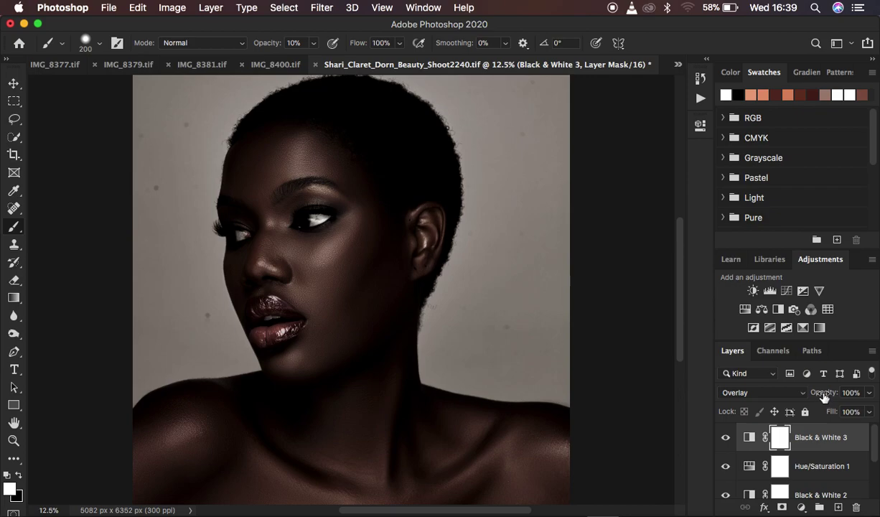
{"action": "mouse_move", "coordinate": [824, 394]}
{"action": "left_mouse_down"}
{"action": "mouse_move", "coordinate": [783, 388]}
{"action": "mouse_move", "coordinate": [815, 396]}
{"action": "left_mouse_up"}
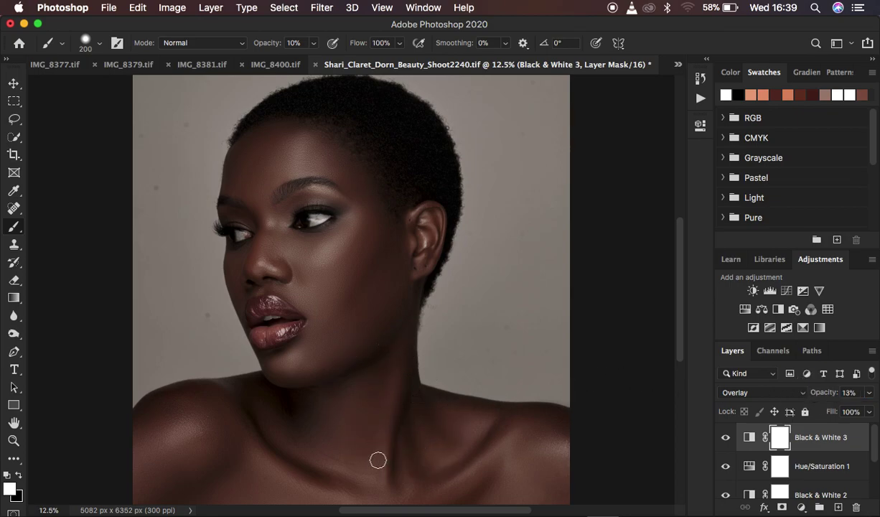
{"action": "left_click", "coordinate": [802, 507]}
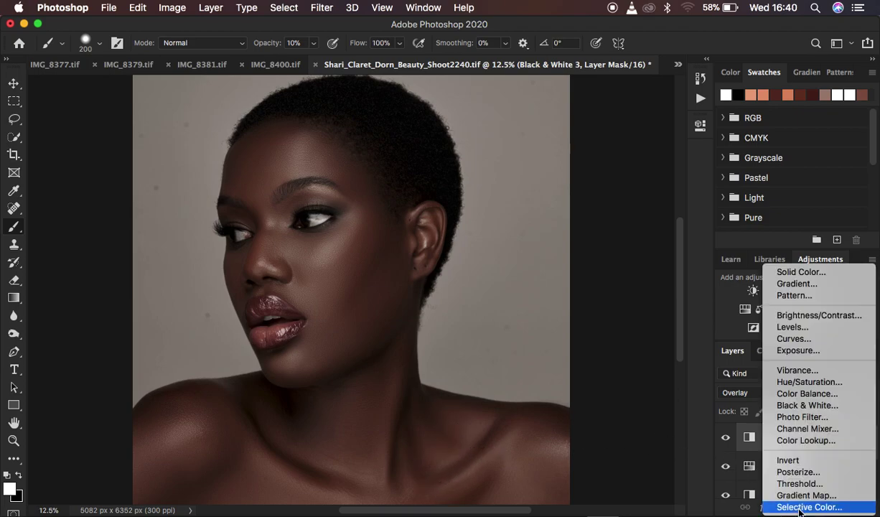
Add a second Hue/Saturation layer and reduce the Yellows range saturation.
{"action": "left_click", "coordinate": [804, 388]}
{"action": "left_click", "coordinate": [540, 187]}
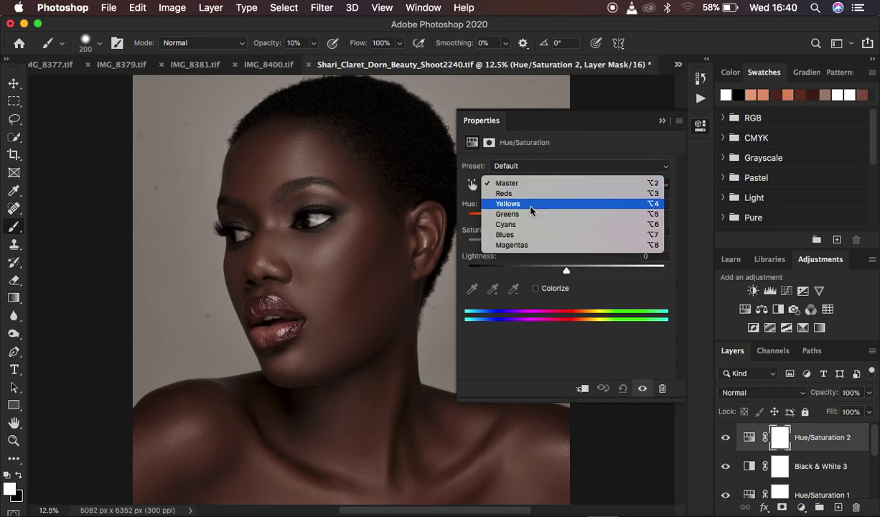
{"action": "left_click", "coordinate": [530, 209]}
{"action": "mouse_move", "coordinate": [540, 244]}
{"action": "left_mouse_down"}
{"action": "mouse_move", "coordinate": [429, 242]}
{"action": "mouse_move", "coordinate": [532, 249]}
{"action": "left_mouse_up"}
In the Master range, keep hue at 0, set saturation to -3, and collapse Properties.
{"action": "left_click", "coordinate": [567, 184]}
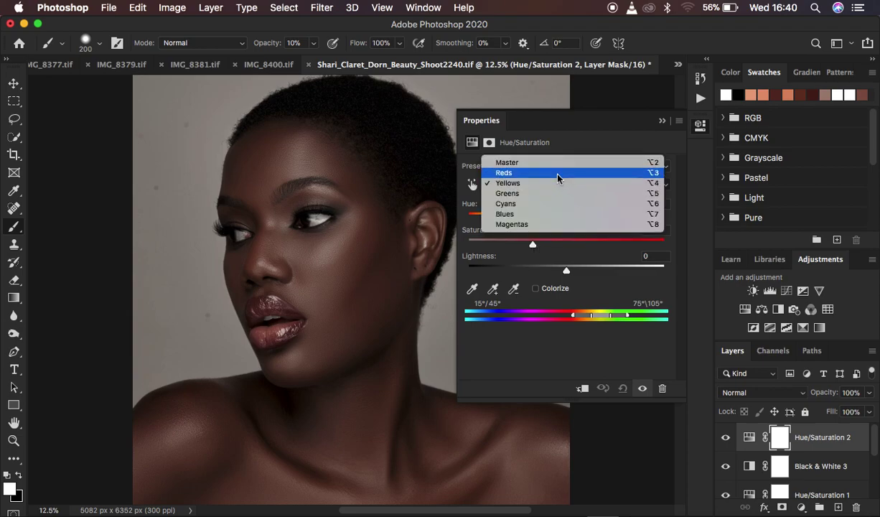
{"action": "left_click", "coordinate": [547, 164]}
{"action": "left_click_drag", "start_coordinate": [566, 218], "coordinate": [566, 223]}
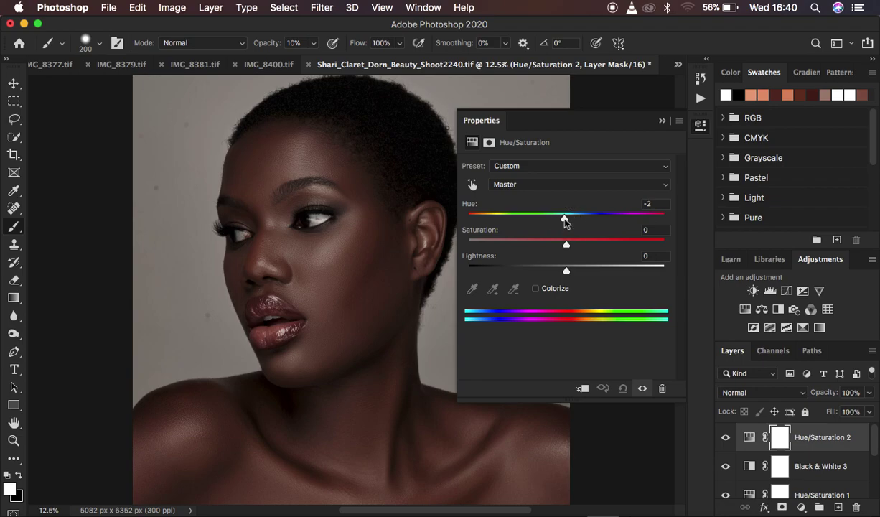
{"action": "left_click_drag", "start_coordinate": [468, 204], "coordinate": [471, 205]}
{"action": "left_click_drag", "start_coordinate": [566, 246], "coordinate": [563, 247]}
{"action": "left_click", "coordinate": [661, 122]}
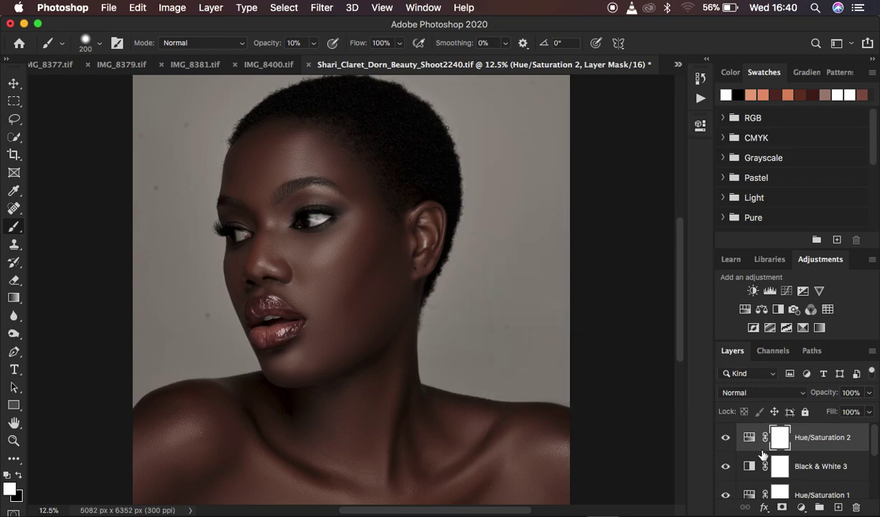
{"action": "scroll", "coordinate": [817, 473], "scroll_direction": "down", "scroll_amount": 3}
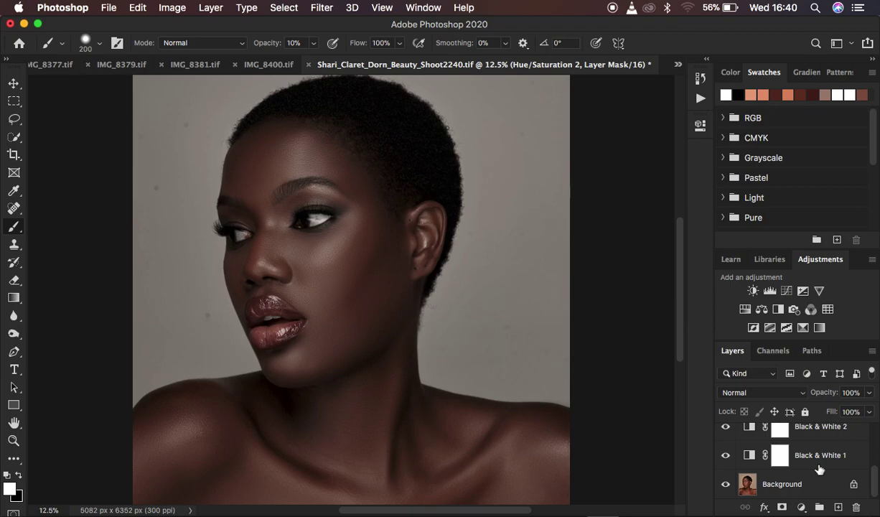
{"action": "left_click", "coordinate": [726, 485], "text": "alt"}
{"action": "left_click", "coordinate": [726, 485], "text": "alt"}
{"action": "left_click", "coordinate": [726, 486], "text": "alt"}
{"action": "left_click", "coordinate": [726, 486], "text": "alt"}
{"action": "left_click", "coordinate": [726, 486], "text": "alt"}
{"action": "left_click", "coordinate": [726, 486], "text": "alt"}
{"action": "left_click", "coordinate": [726, 487], "text": "alt"}
{"action": "left_click", "coordinate": [726, 487], "text": "alt"}
{"action": "left_click", "coordinate": [727, 486], "text": "alt"}
{"action": "left_click", "coordinate": [727, 487], "text": "alt"}
{"action": "left_click", "coordinate": [727, 487], "text": "alt"}
{"action": "left_click", "coordinate": [727, 486], "text": "alt"}
{"action": "left_click", "coordinate": [727, 487], "text": "alt"}
{"action": "left_click", "coordinate": [726, 487], "text": "alt"}
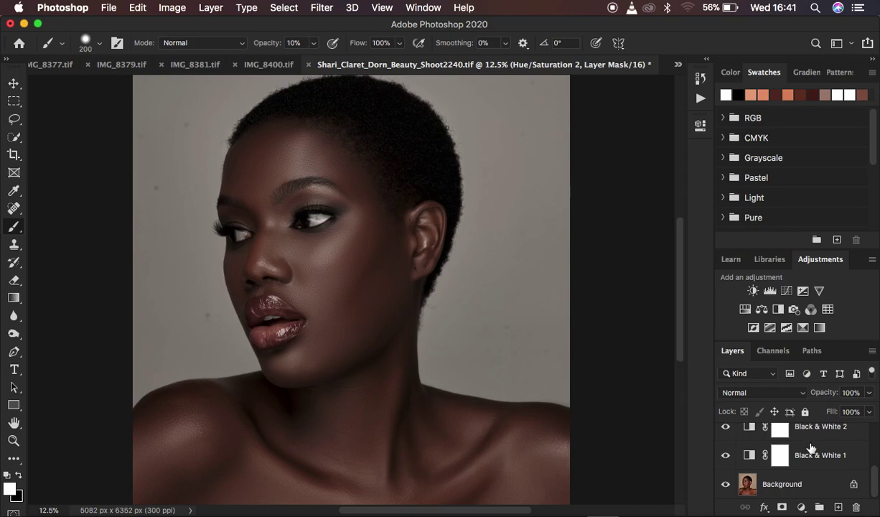
{"action": "scroll", "coordinate": [806, 448], "scroll_direction": "up", "scroll_amount": 3}
{"action": "scroll", "coordinate": [814, 445], "scroll_direction": "down", "scroll_amount": 2}
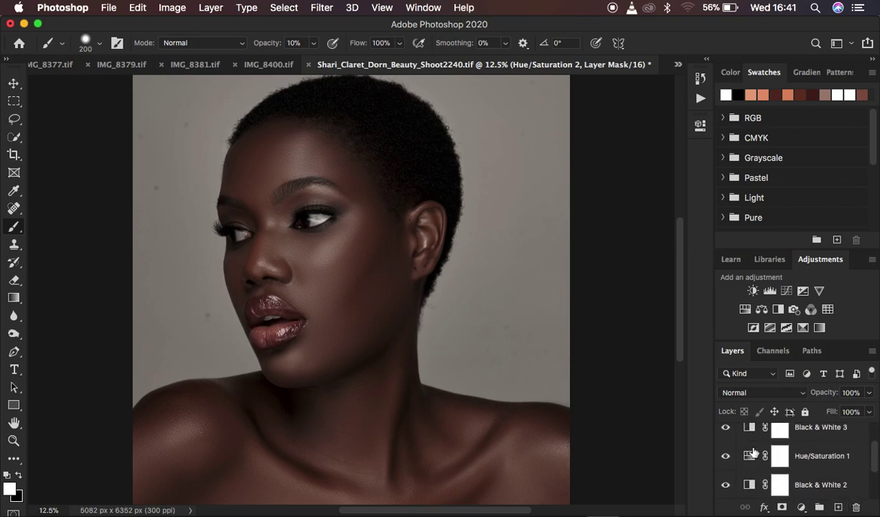
Export Color Lookup Tables with description 'melanin lut', Medium quality and CUBE format.
{"action": "left_click", "coordinate": [105, 9]}
{"action": "mouse_move", "coordinate": [131, 197]}
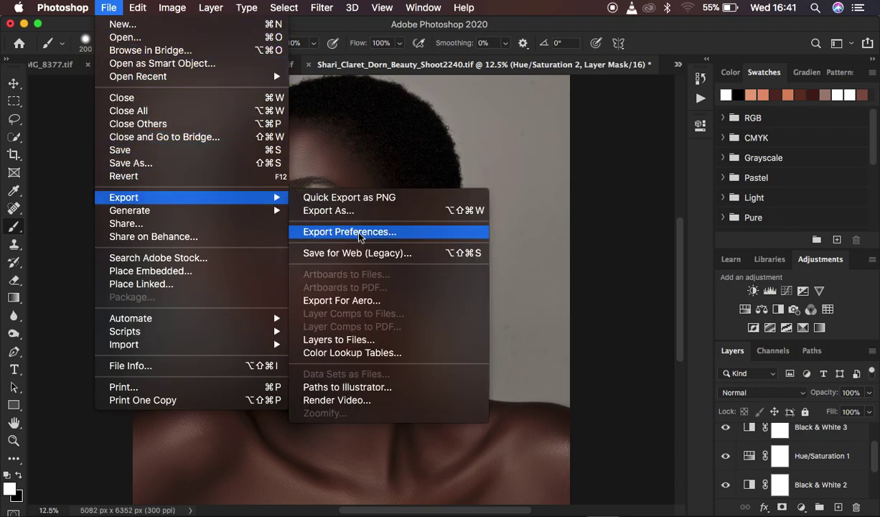
{"action": "left_click", "coordinate": [360, 354]}
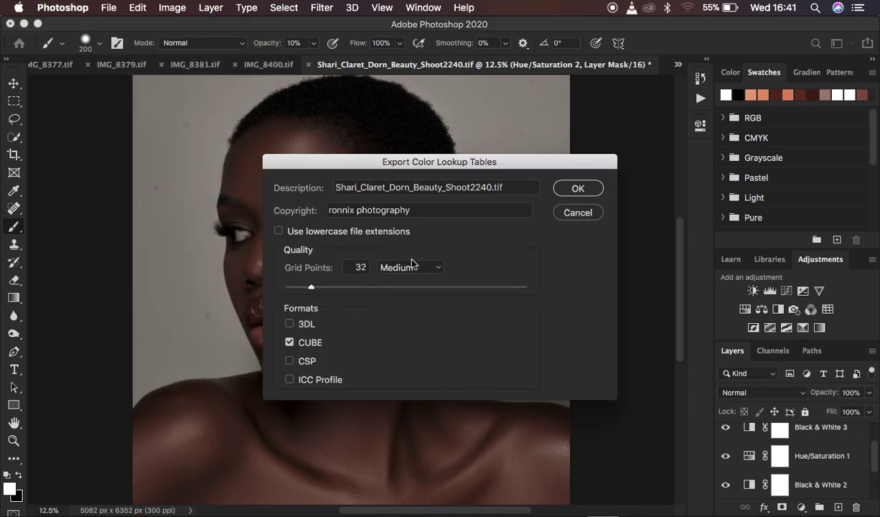
{"action": "left_click_drag", "start_coordinate": [509, 190], "coordinate": [335, 180]}
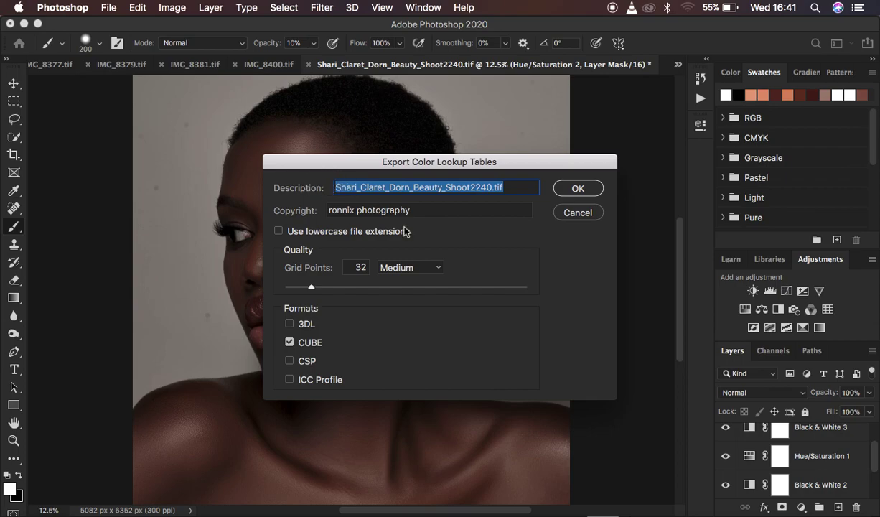
{"action": "type", "text": "melanin lut"}
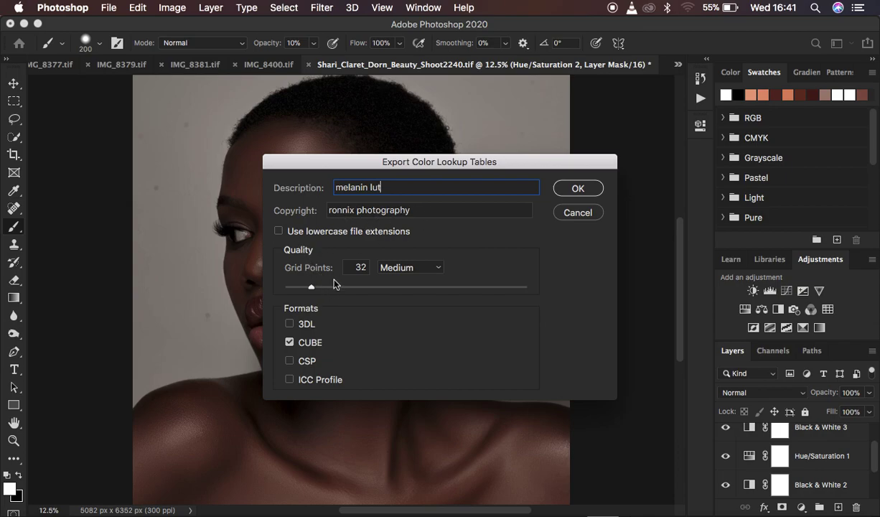
{"action": "left_click", "coordinate": [412, 269]}
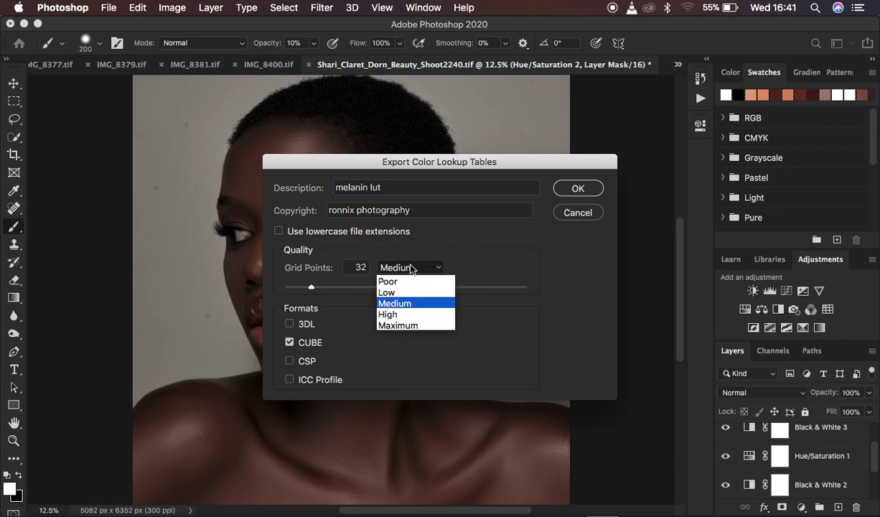
{"action": "left_click", "coordinate": [403, 302]}
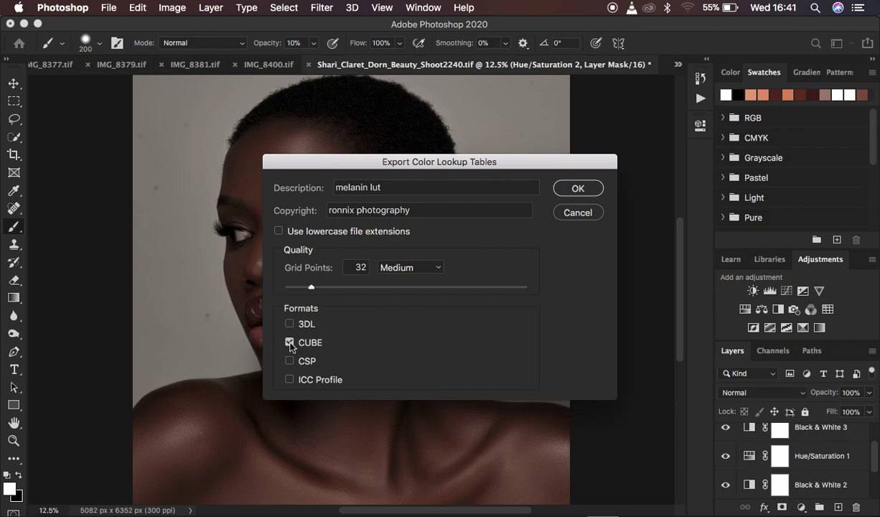
{"action": "left_click", "coordinate": [575, 189]}
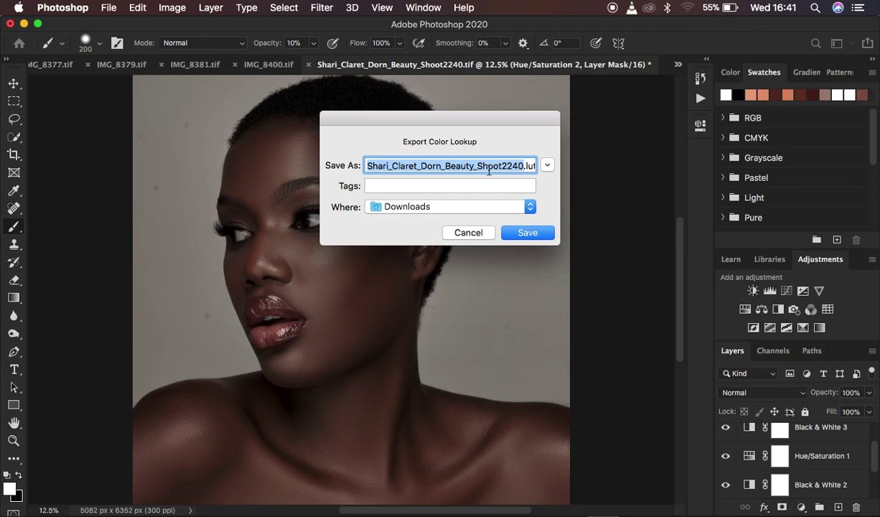
Save the exported lookup table as 'melanin' on the Desktop.
{"action": "type", "text": "melanin"}
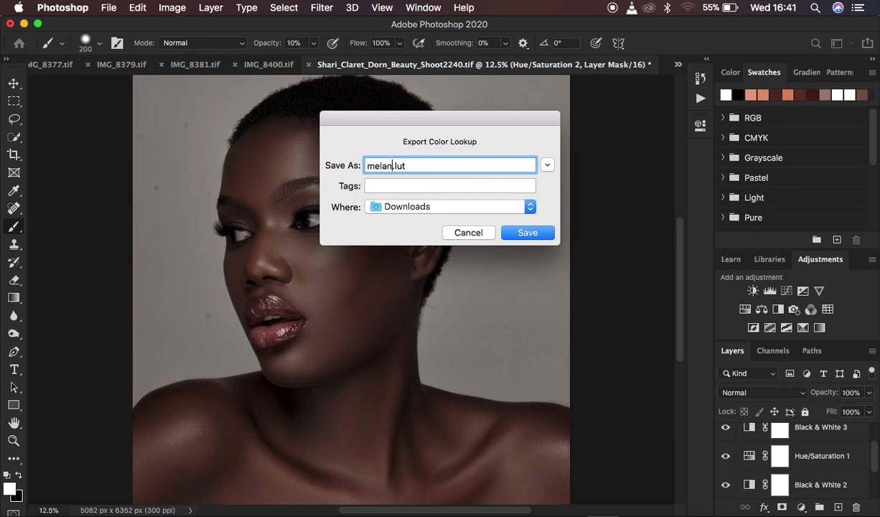
{"action": "type", "text": " lu"}
{"action": "key", "text": "BackSpace"}
{"action": "key", "text": "BackSpace"}
{"action": "left_click", "coordinate": [528, 206]}
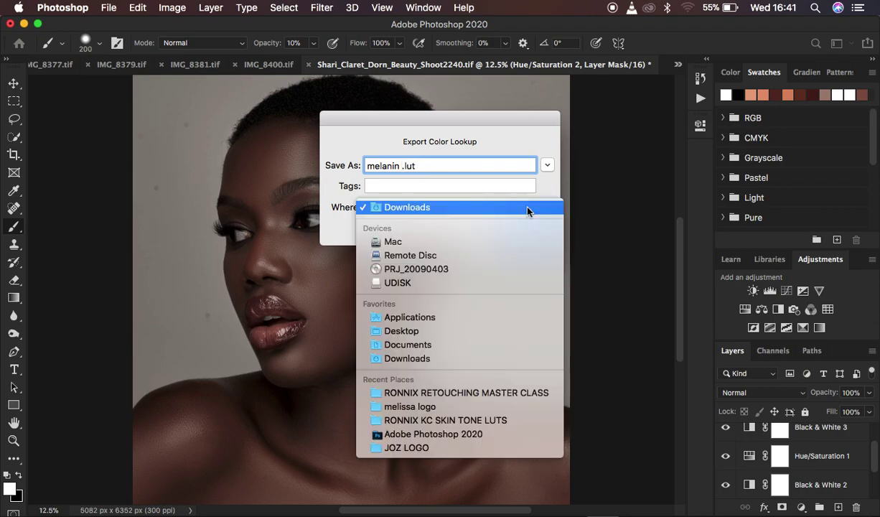
{"action": "left_click", "coordinate": [401, 331]}
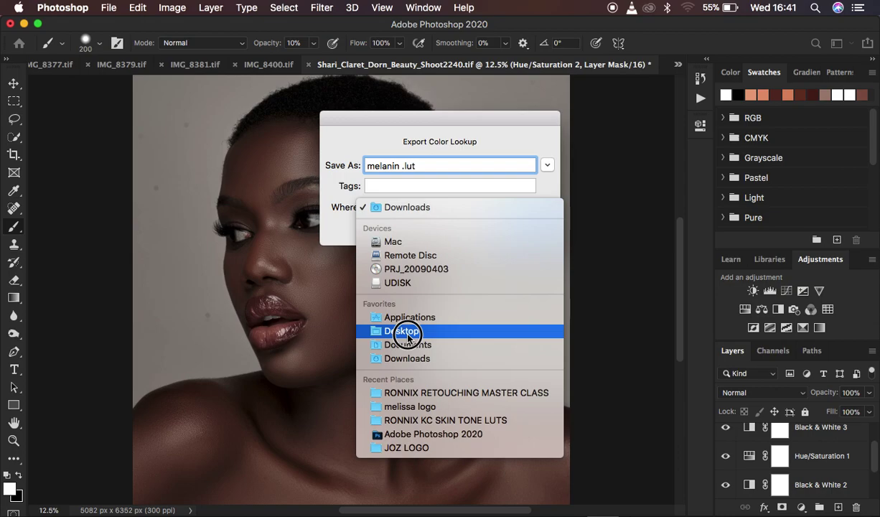
{"action": "left_click", "coordinate": [528, 233]}
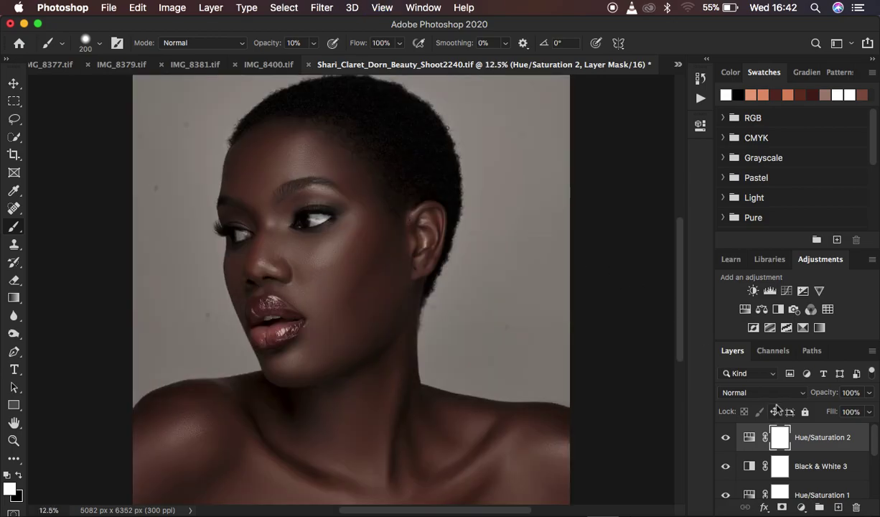
{"action": "scroll", "coordinate": [835, 460], "scroll_direction": "down", "scroll_amount": 2}
{"action": "scroll", "coordinate": [836, 460], "scroll_direction": "down", "scroll_amount": 1}
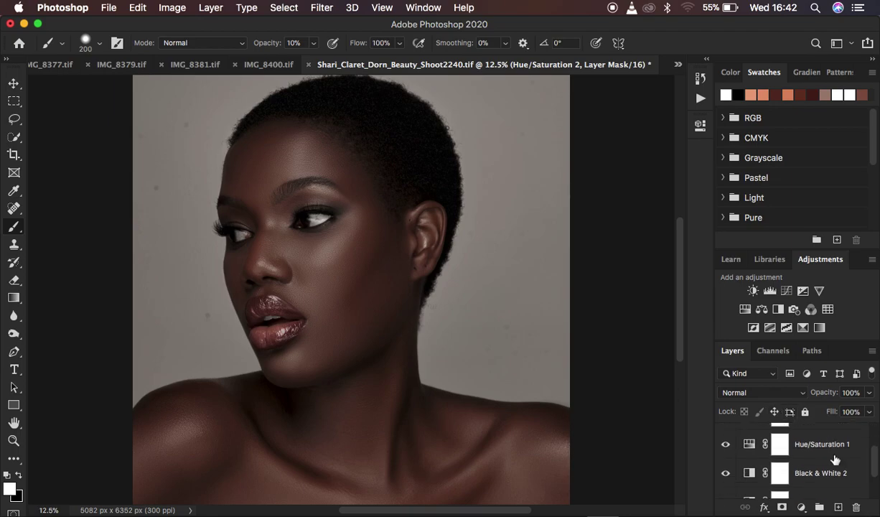
{"action": "scroll", "coordinate": [840, 463], "scroll_direction": "down", "scroll_amount": 2}
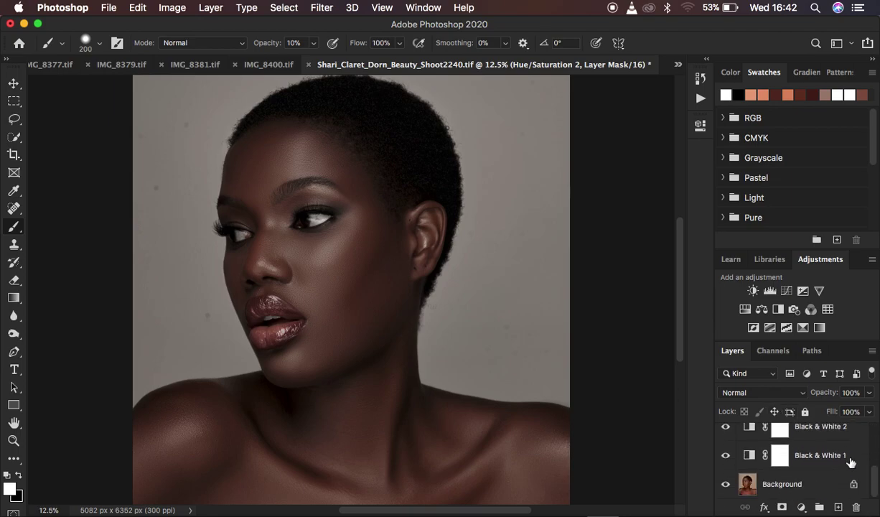
Delete all adjustment layers above Background and add a Color Lookup layer.
{"action": "left_click", "coordinate": [852, 460], "text": "shift"}
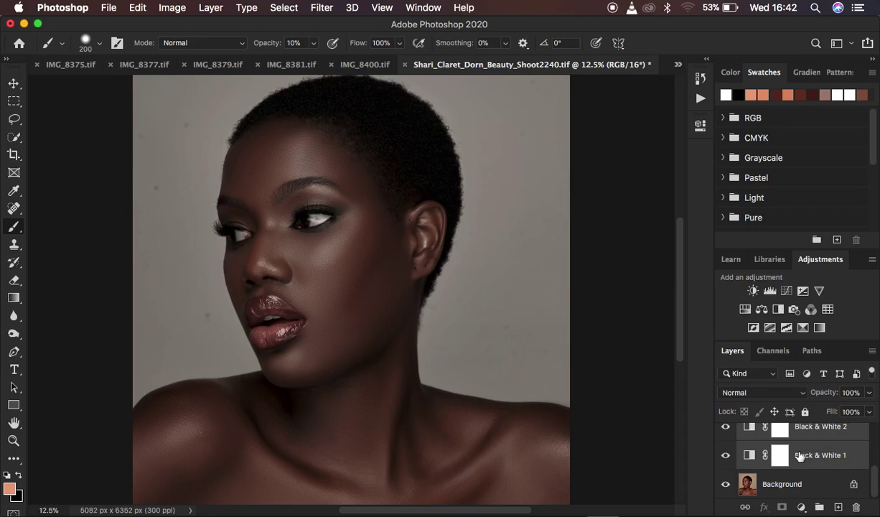
{"action": "key", "text": "Delete"}
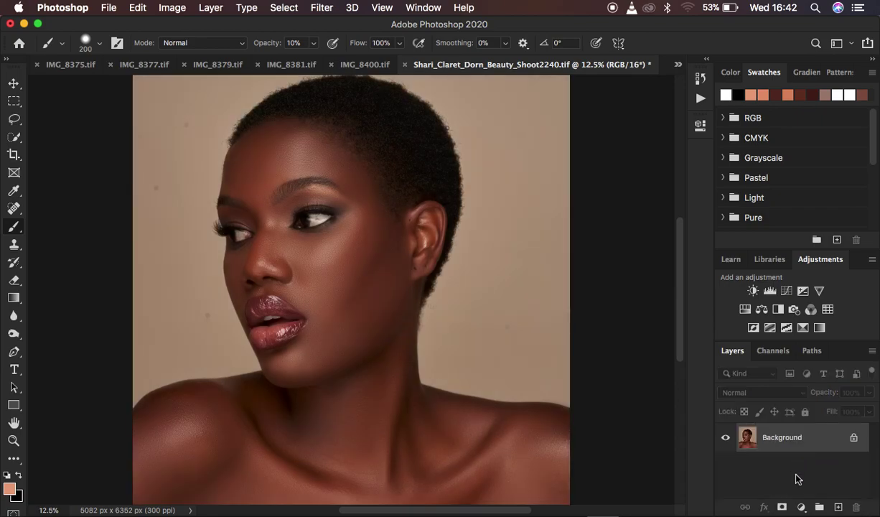
{"action": "left_click", "coordinate": [801, 508]}
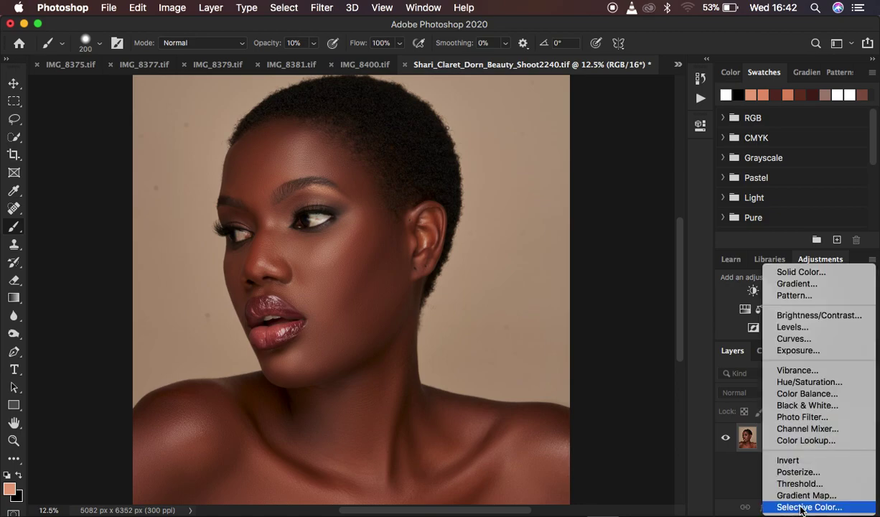
{"action": "left_click", "coordinate": [802, 440]}
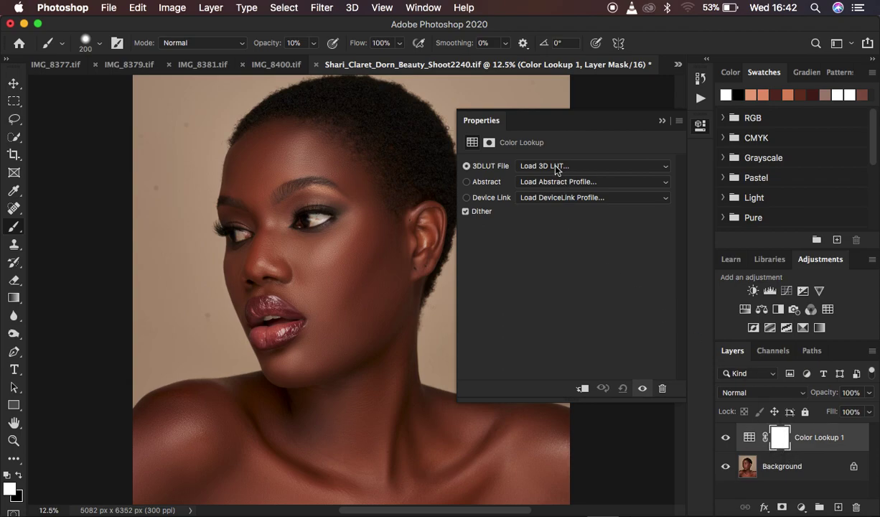
Load the Desktop's melanin .CUBE file as the Color Lookup layer's 3D LUT.
{"action": "left_click", "coordinate": [553, 167]}
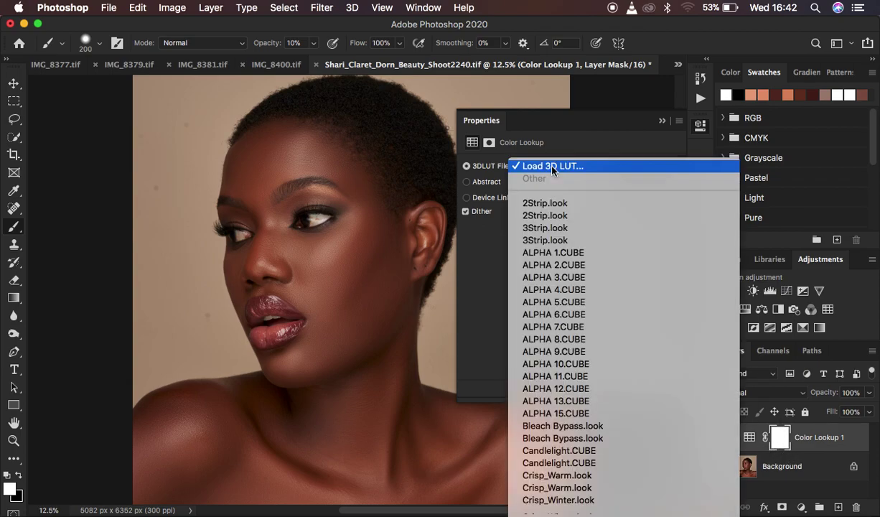
{"action": "left_click", "coordinate": [564, 168]}
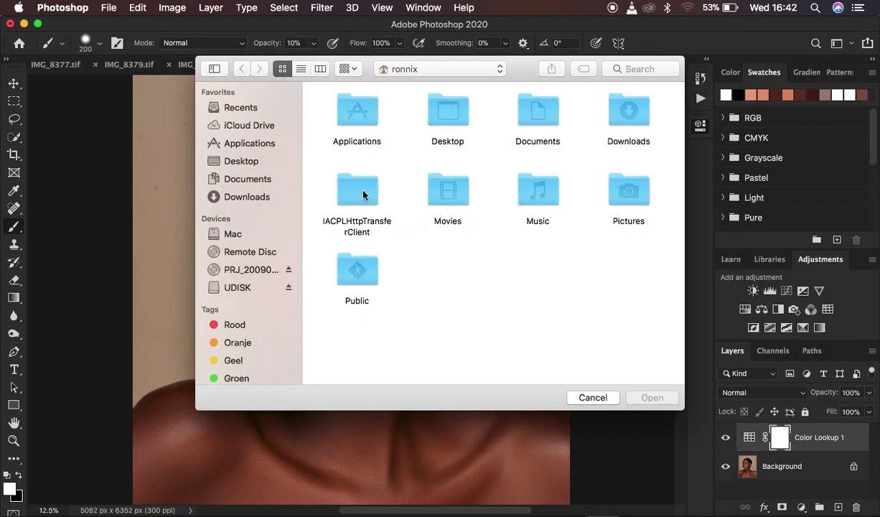
{"action": "left_click", "coordinate": [248, 162]}
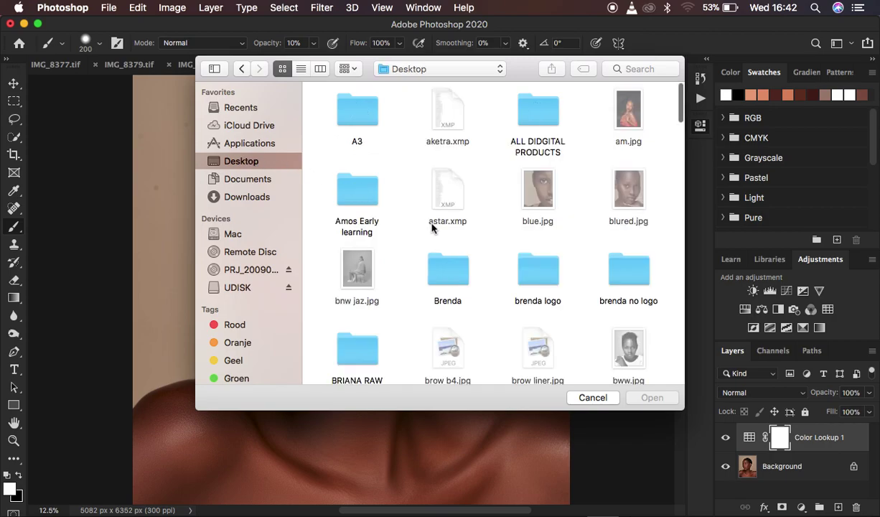
{"action": "left_click", "coordinate": [360, 204]}
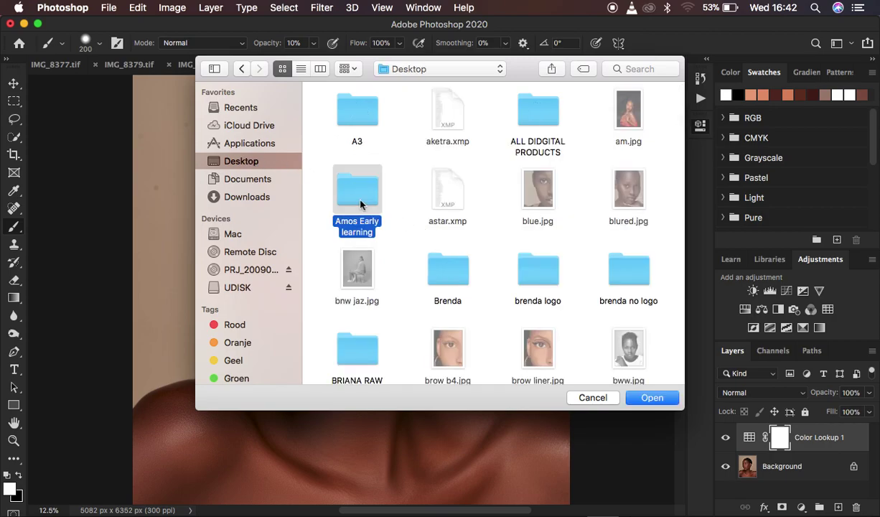
{"action": "type", "text": "mac"}
{"action": "scroll", "coordinate": [466, 306], "scroll_direction": "down", "scroll_amount": 3}
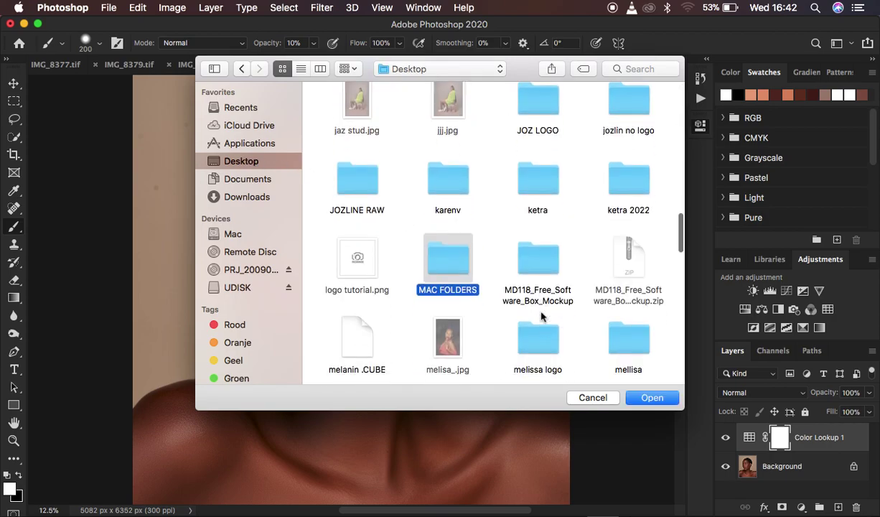
{"action": "left_click", "coordinate": [352, 297]}
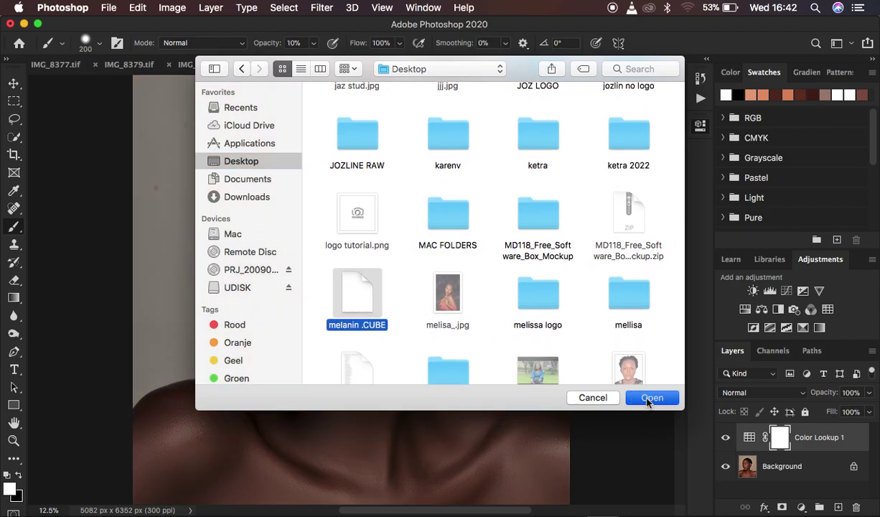
{"action": "left_click", "coordinate": [649, 399]}
{"action": "left_click", "coordinate": [661, 122]}
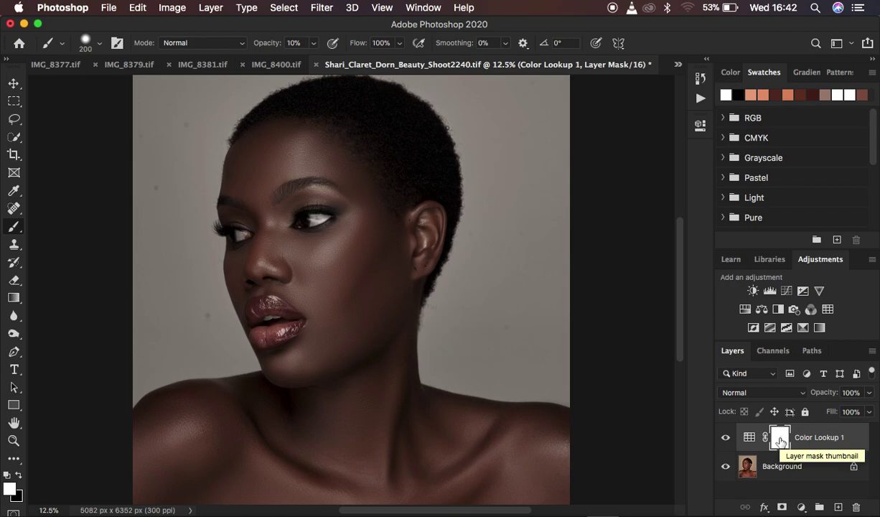
{"action": "key", "text": "super+i"}
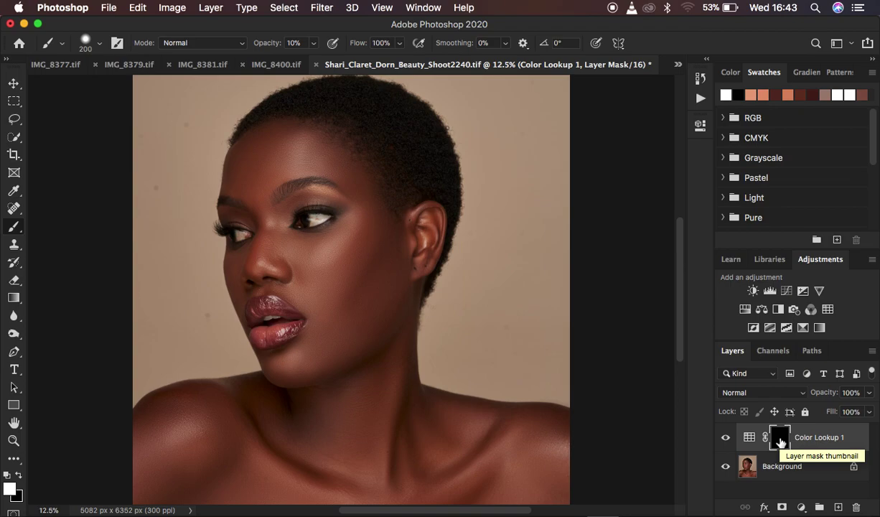
{"action": "left_click_drag", "start_coordinate": [780, 442], "coordinate": [782, 444]}
{"action": "key", "text": "super+z"}
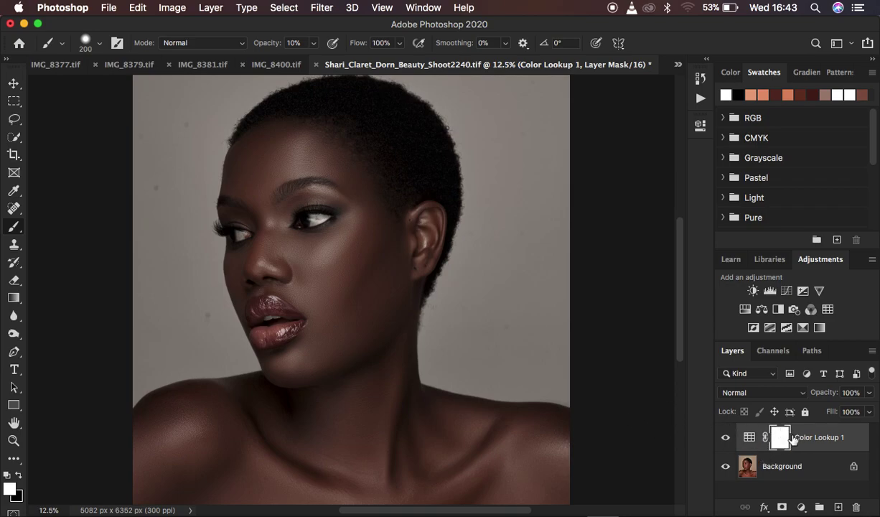
With a smaller black brush at 100% opacity, paint the upper lip out of the Color Lookup mask.
{"action": "left_click", "coordinate": [19, 476]}
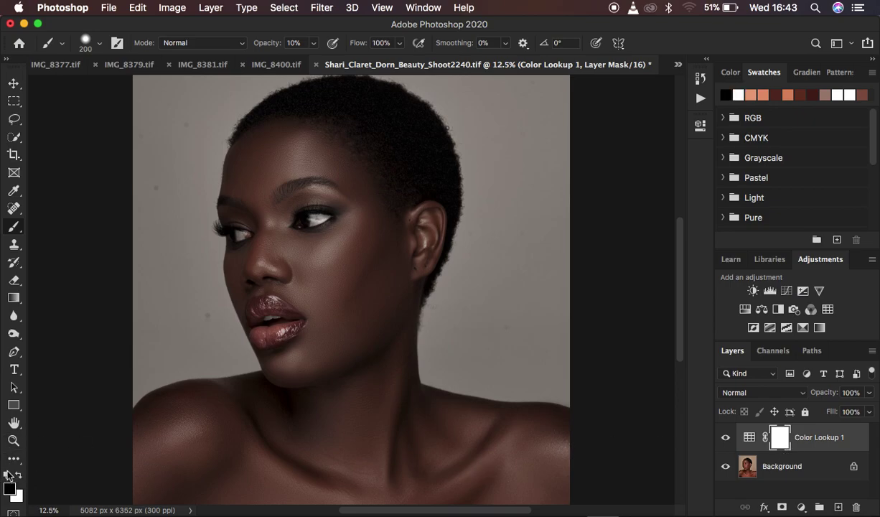
{"action": "key", "text": "x"}
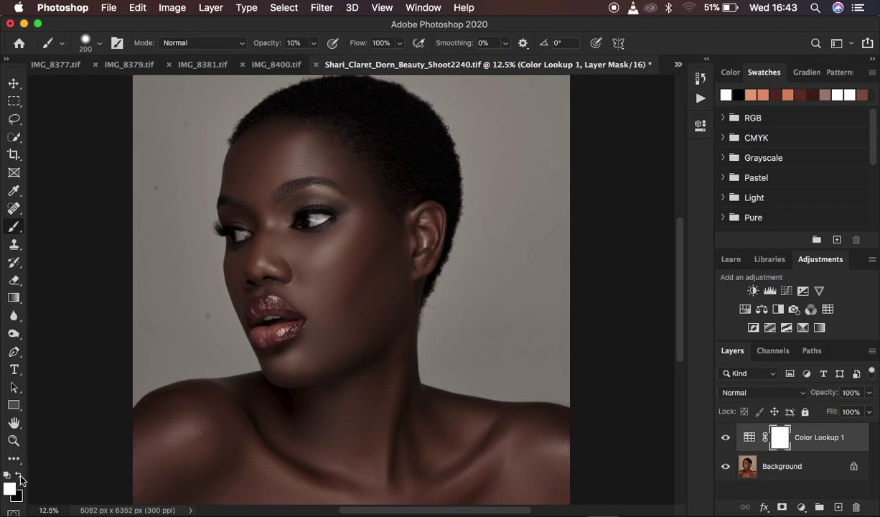
{"action": "left_click", "coordinate": [21, 477]}
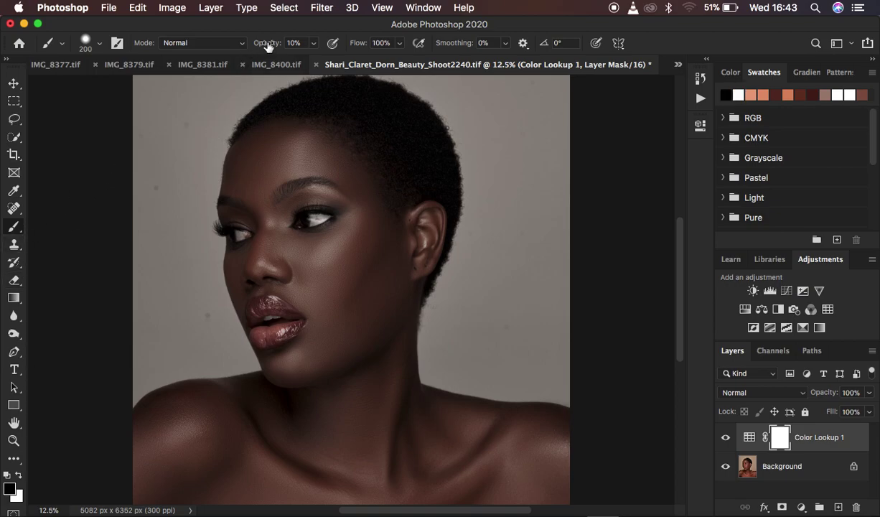
{"action": "key", "text": "0"}
{"action": "key", "text": "bracketleft"}
{"action": "key", "text": "bracketleft"}
{"action": "key", "text": "bracketleft"}
{"action": "key", "text": "bracketleft"}
{"action": "key", "text": "bracketleft"}
{"action": "mouse_move", "coordinate": [276, 290]}
{"action": "left_mouse_down"}
{"action": "mouse_move", "coordinate": [277, 305]}
{"action": "mouse_move", "coordinate": [256, 312]}
{"action": "mouse_move", "coordinate": [291, 312]}
{"action": "mouse_move", "coordinate": [296, 322]}
{"action": "mouse_move", "coordinate": [278, 337]}
{"action": "mouse_move", "coordinate": [257, 334]}
{"action": "mouse_move", "coordinate": [287, 330]}
{"action": "mouse_move", "coordinate": [288, 315]}
{"action": "mouse_move", "coordinate": [262, 304]}
{"action": "mouse_move", "coordinate": [293, 317]}
{"action": "mouse_move", "coordinate": [271, 339]}
{"action": "mouse_move", "coordinate": [257, 334]}
{"action": "mouse_move", "coordinate": [253, 313]}
{"action": "mouse_move", "coordinate": [265, 303]}
{"action": "mouse_move", "coordinate": [293, 317]}
{"action": "mouse_move", "coordinate": [297, 325]}
{"action": "mouse_move", "coordinate": [280, 337]}
{"action": "mouse_move", "coordinate": [263, 338]}
{"action": "mouse_move", "coordinate": [255, 300]}
{"action": "left_mouse_up"}
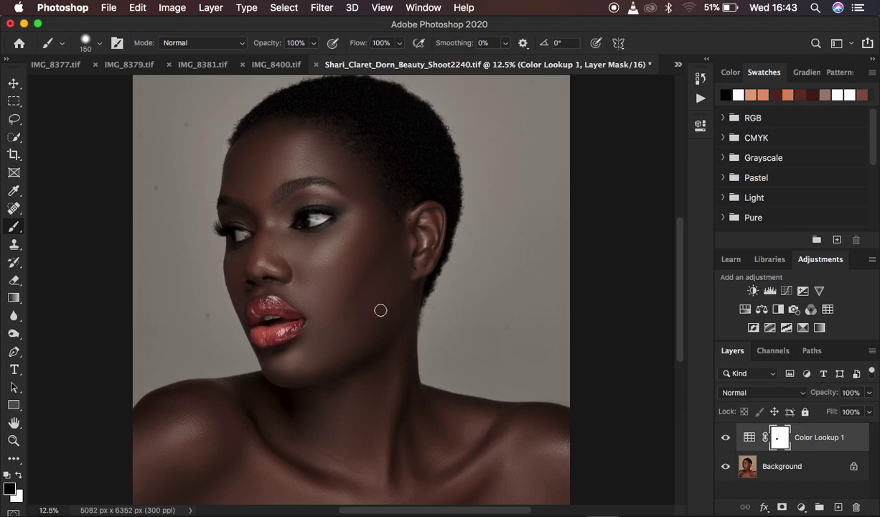